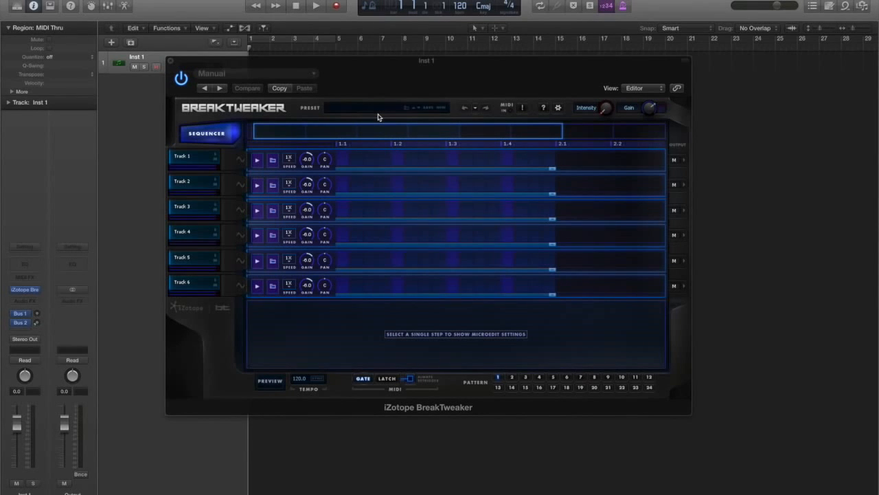
pyautogui.moveTo(481, 125); pyautogui.dragTo(498, 126)
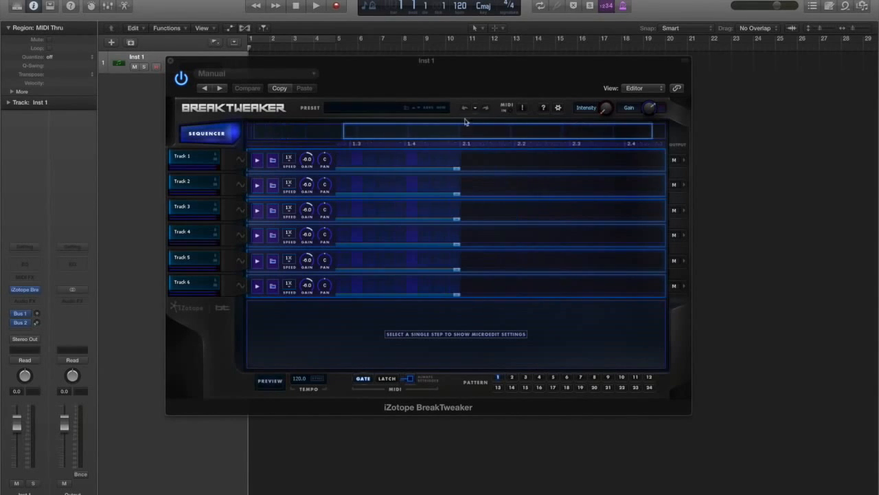
pyautogui.moveTo(377, 133); pyautogui.dragTo(285, 134)
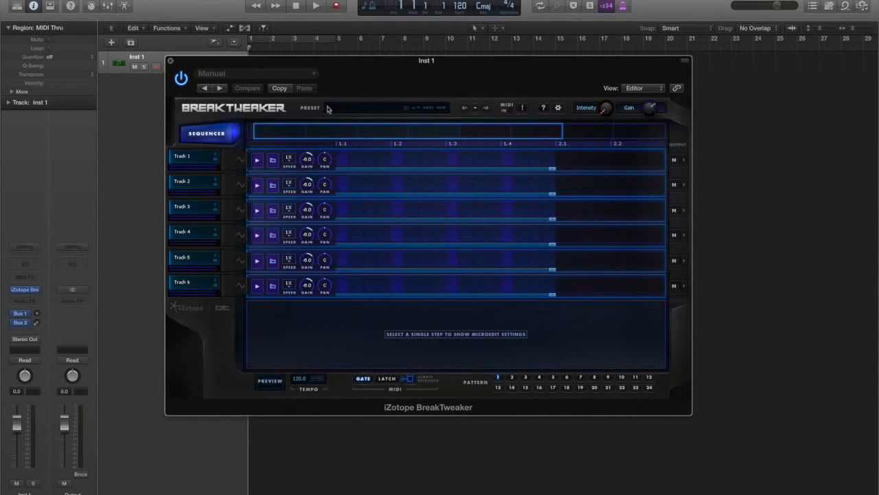
pyautogui.moveTo(355, 81); pyautogui.dragTo(364, 85)
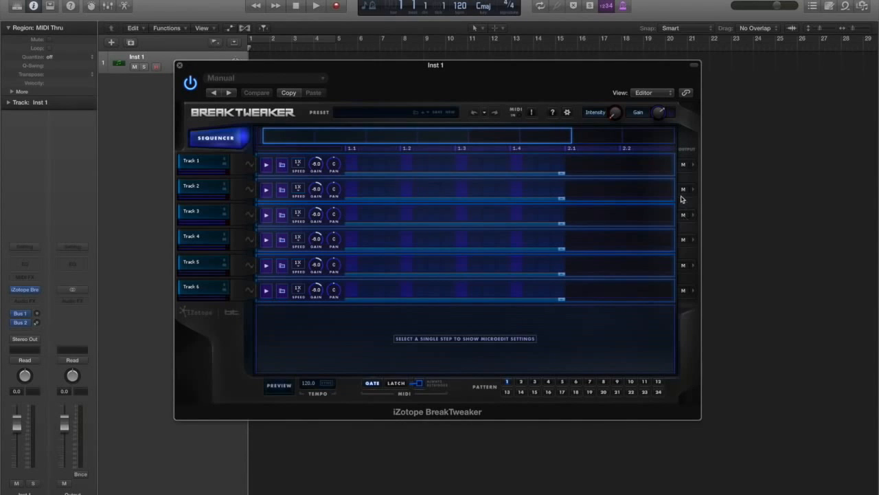
# - Load the AB-Biscuits preset from the Dubstep category of the preset library
pyautogui.click(370, 114)
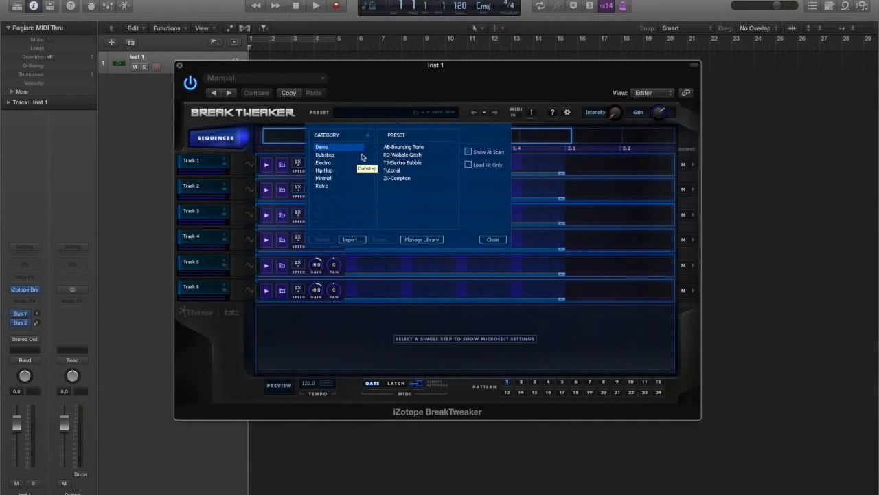
pyautogui.click(345, 157)
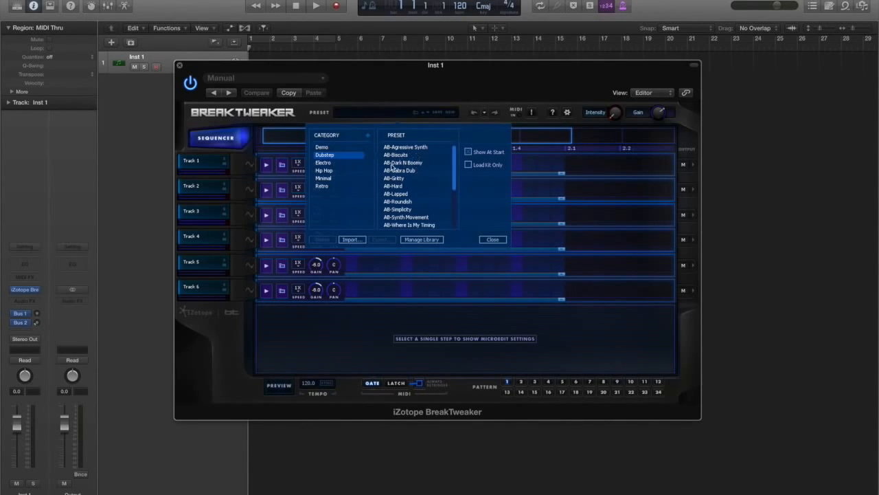
pyautogui.doubleClick(395, 157)
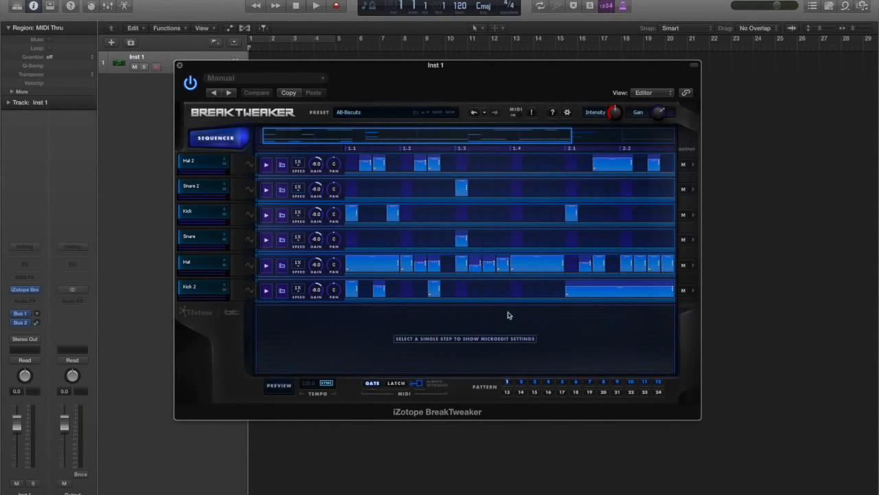
# - Look through the preset's patterns 2 to 7 and return to pattern 1
pyautogui.click(522, 384)
pyautogui.click(536, 383)
pyautogui.click(549, 383)
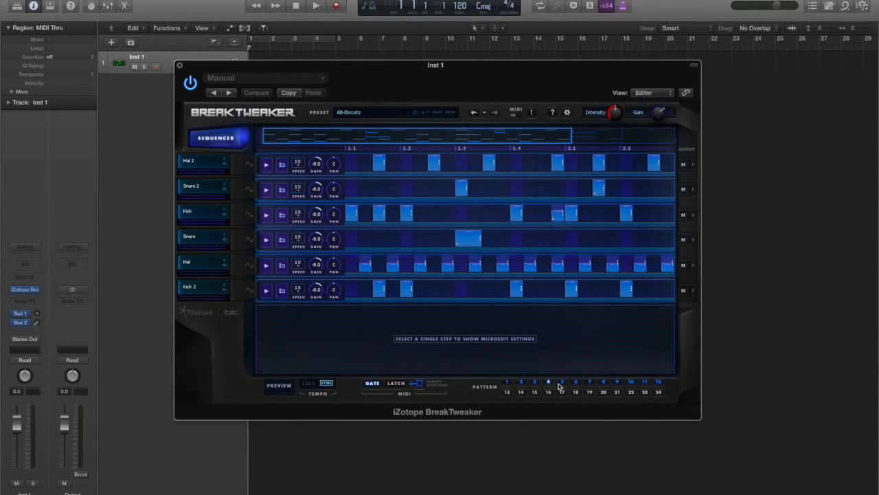
pyautogui.click(562, 383)
pyautogui.click(575, 384)
pyautogui.click(590, 383)
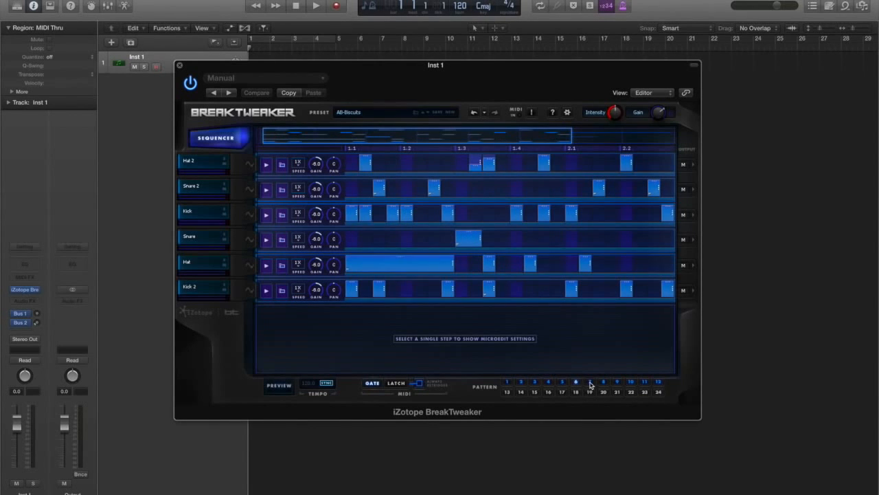
pyautogui.click(508, 383)
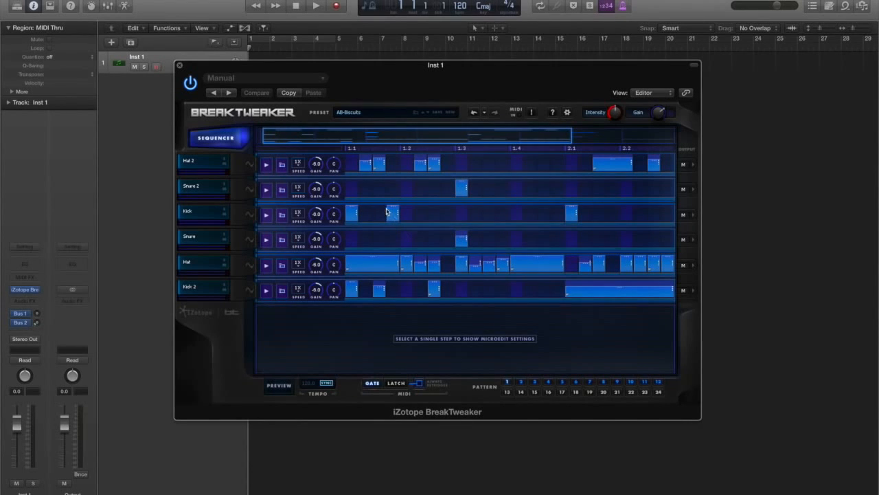
# - Preview pattern 1, then audition the Hat 2, Snare 2 and Kick sounds individually
pyautogui.click(279, 387)
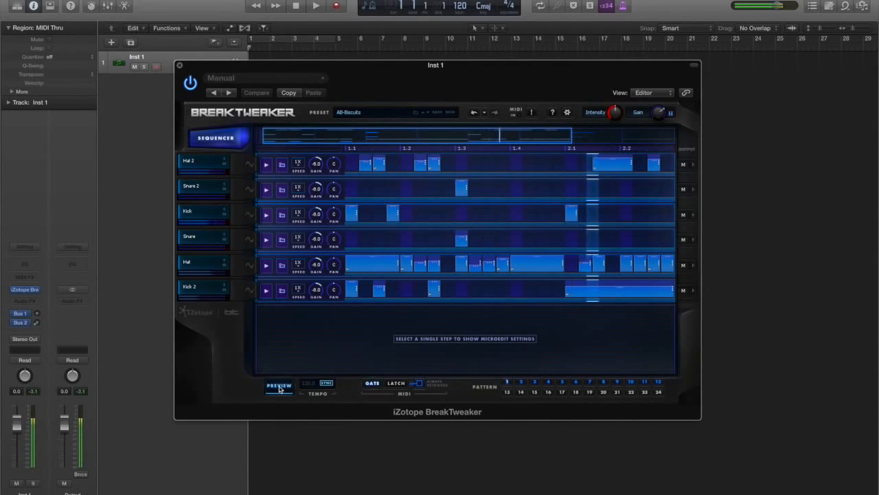
pyautogui.click(279, 387)
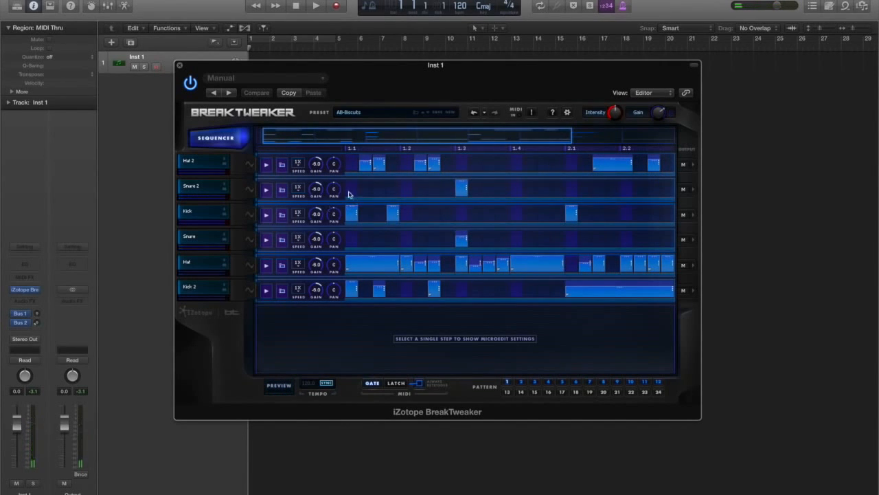
pyautogui.click(267, 169)
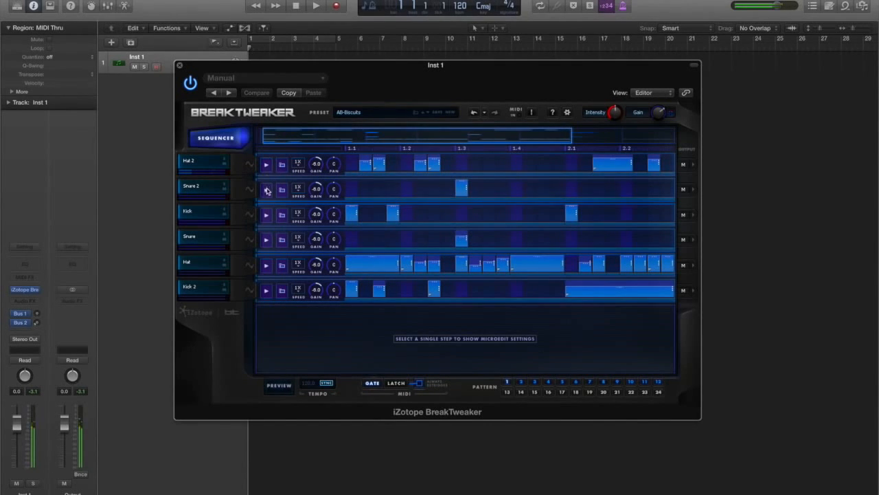
pyautogui.click(268, 192)
pyautogui.click(266, 218)
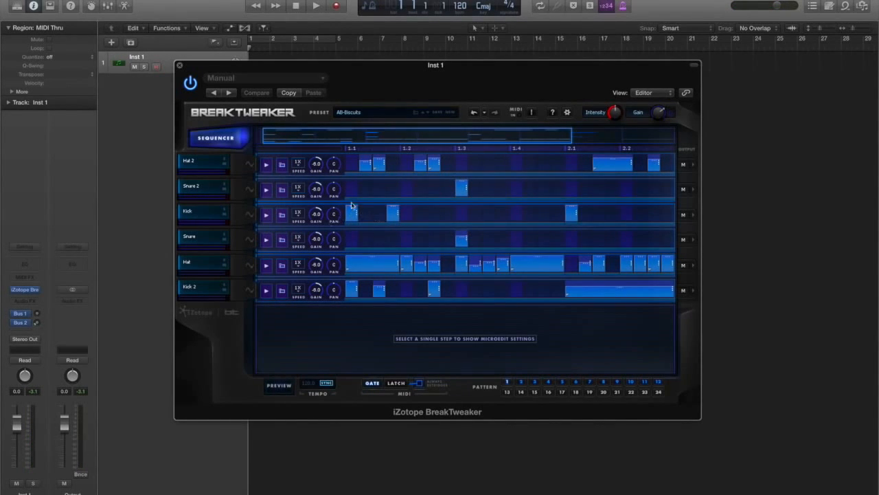
# - Solo the Kick track and preview its pattern alone
pyautogui.click(225, 210)
pyautogui.click(286, 386)
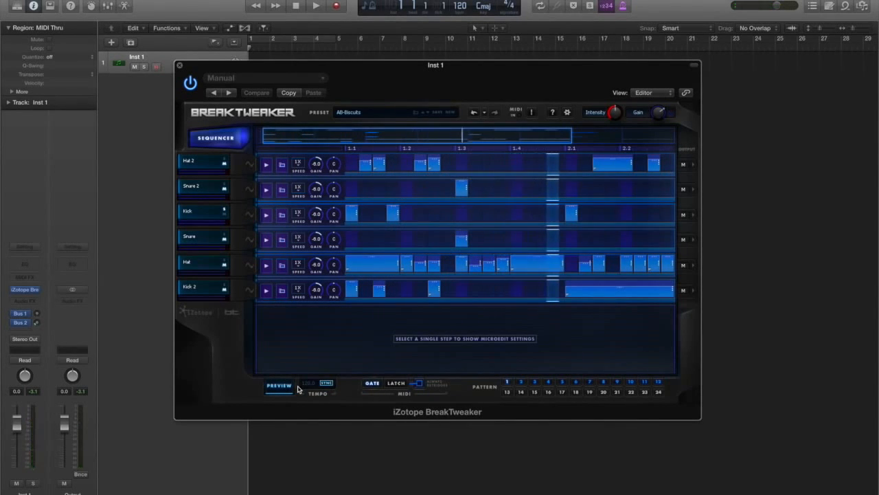
pyautogui.click(288, 387)
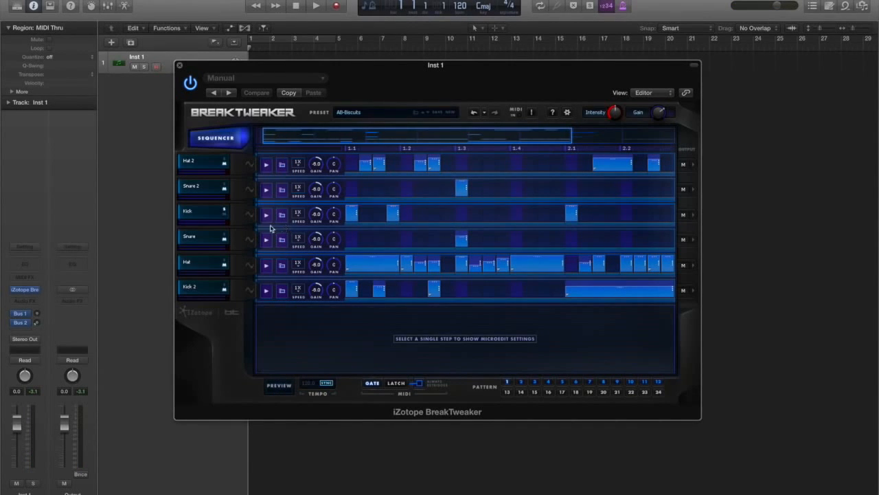
# - Add three Kick steps at 1.2, midway between 1.2 and 1.3, and at 1.3, and preview the pattern
pyautogui.click(407, 213)
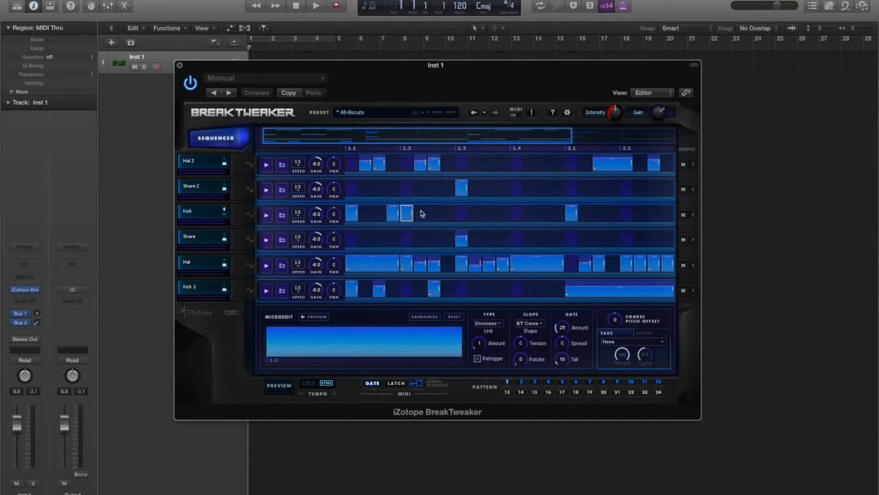
pyautogui.click(438, 213)
pyautogui.click(459, 213)
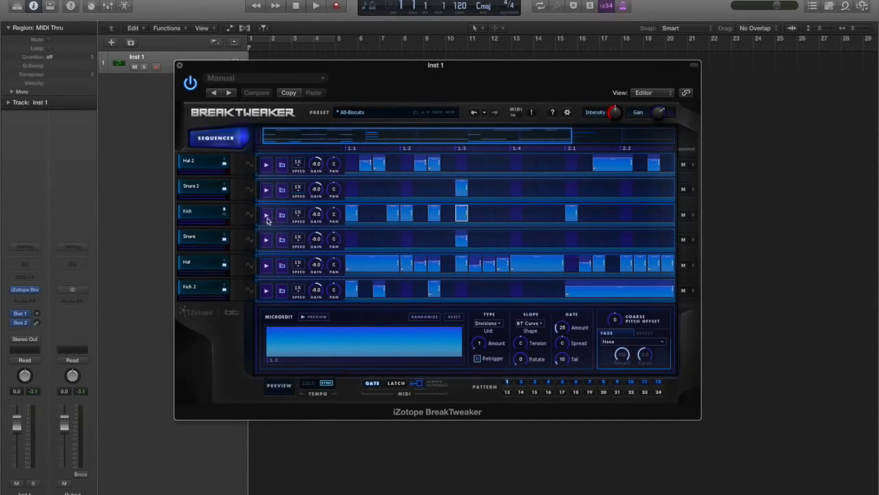
pyautogui.click(283, 386)
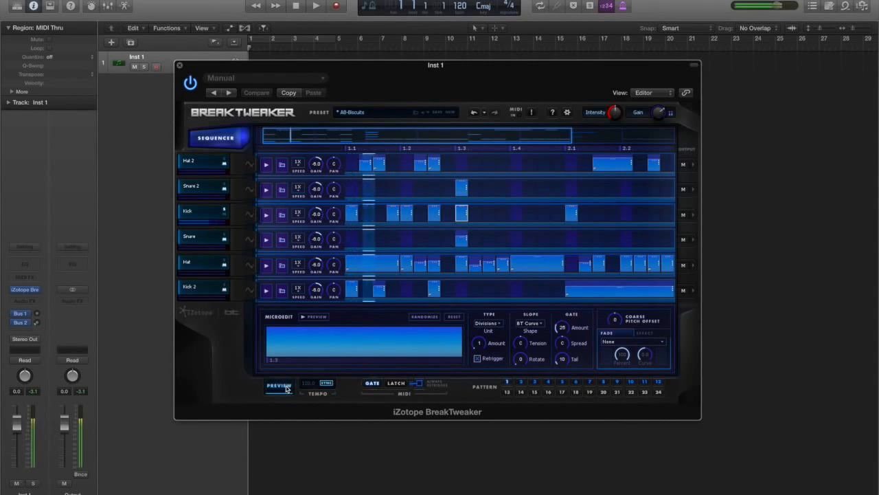
pyautogui.click(287, 388)
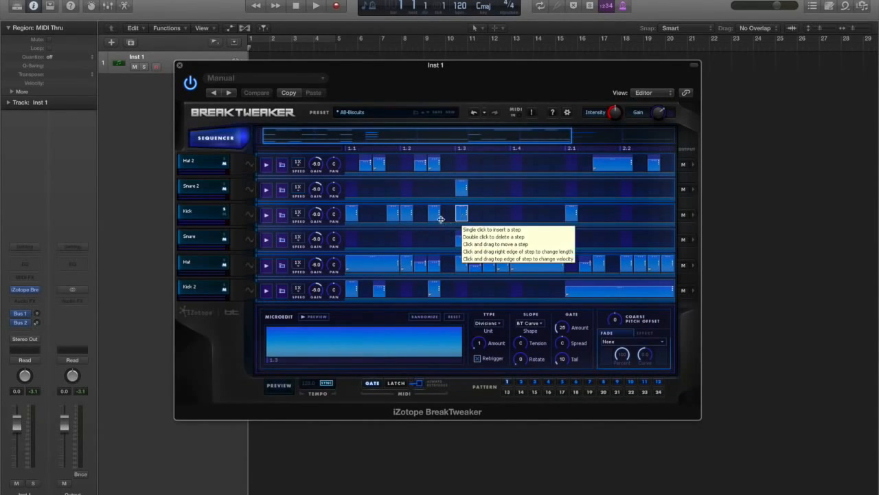
# - Delete all four Kick steps between the one at 1.1 and the one at 2.1
pyautogui.doubleClick(462, 213)
pyautogui.doubleClick(435, 213)
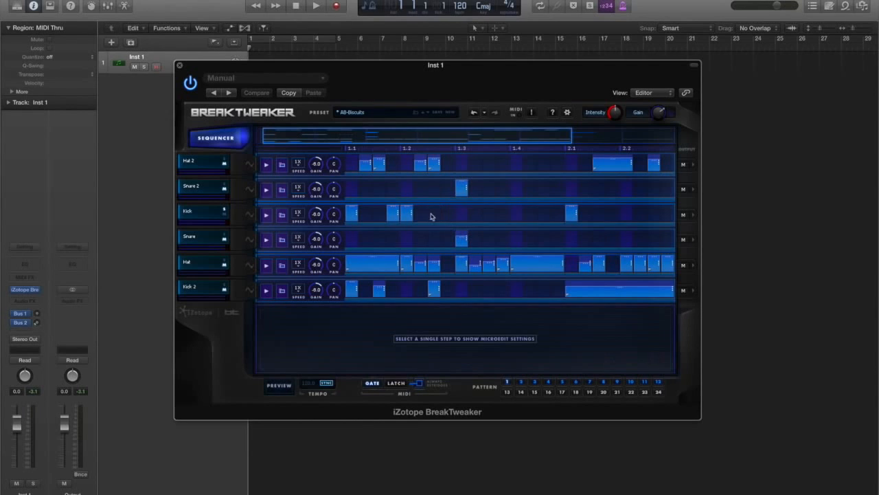
pyautogui.doubleClick(406, 213)
pyautogui.doubleClick(393, 213)
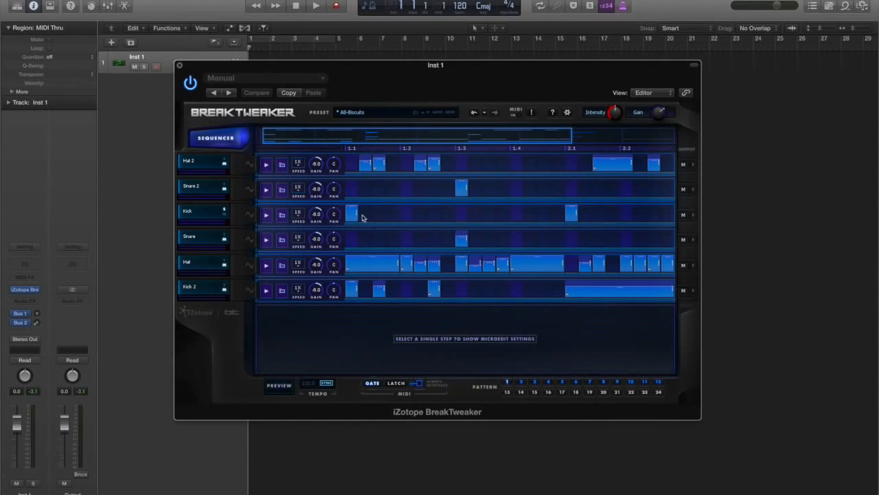
# - Lengthen the first Kick step from 1.1 through the start of beat 1.4 and audition the Kick sound
pyautogui.click(355, 213)
pyautogui.moveTo(364, 213); pyautogui.dragTo(519, 213)
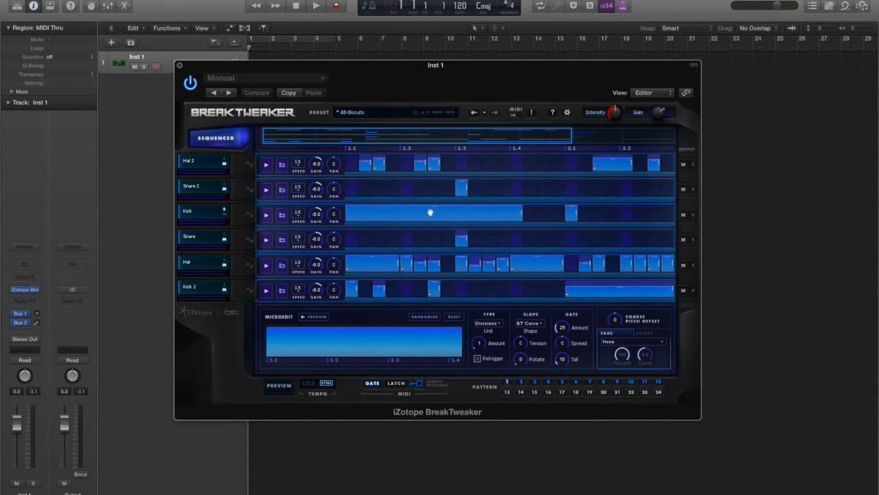
pyautogui.click(267, 215)
# - Split the long Kick step into 39 microedit divisions, previewing the pattern while adjusting the amount
pyautogui.moveTo(478, 349); pyautogui.dragTo(478, 343)
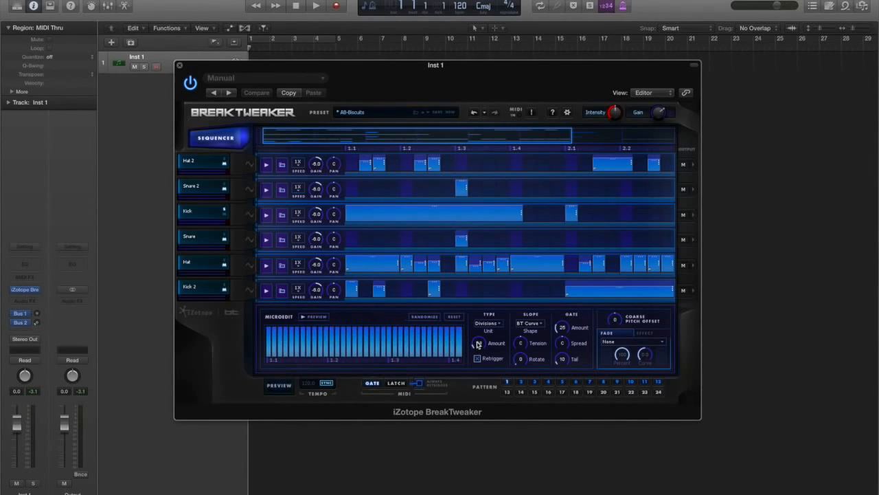
pyautogui.click(285, 387)
pyautogui.click(280, 386)
pyautogui.moveTo(477, 349)
pyautogui.mouseDown()
pyautogui.moveTo(479, 323)
pyautogui.moveTo(478, 344)
pyautogui.mouseUp()
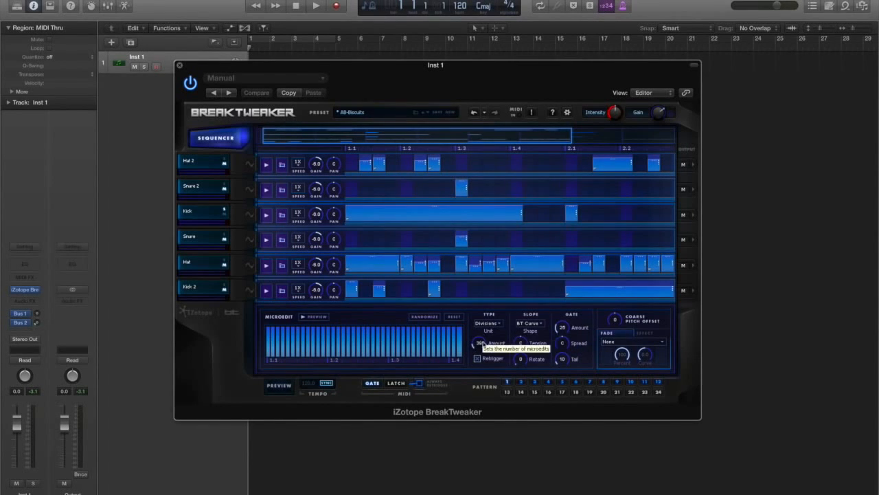
# - Check the microedit type options, keep Divisions, turn the slope's Tension to the L side and preview the result
pyautogui.click(492, 326)
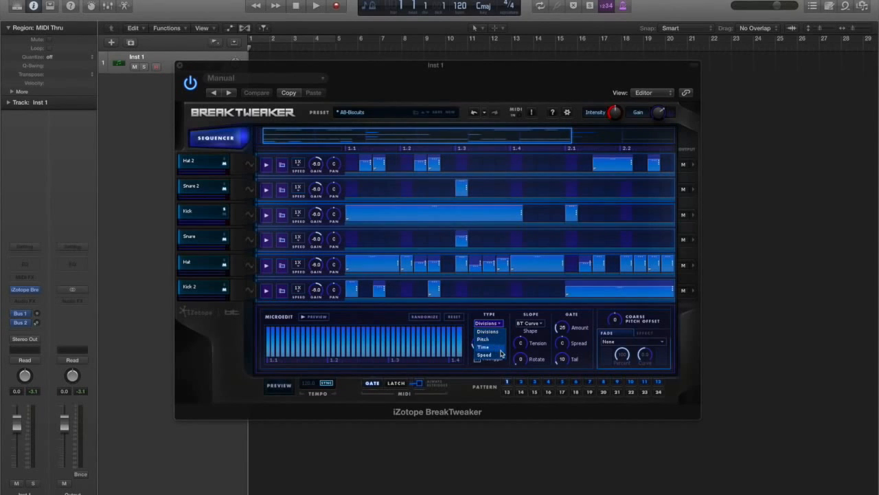
pyautogui.click(477, 315)
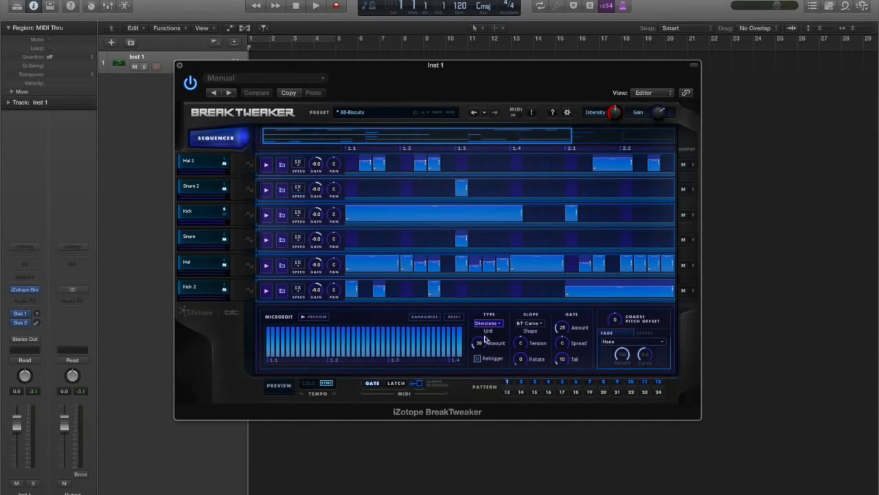
pyautogui.moveTo(522, 342); pyautogui.dragTo(523, 350)
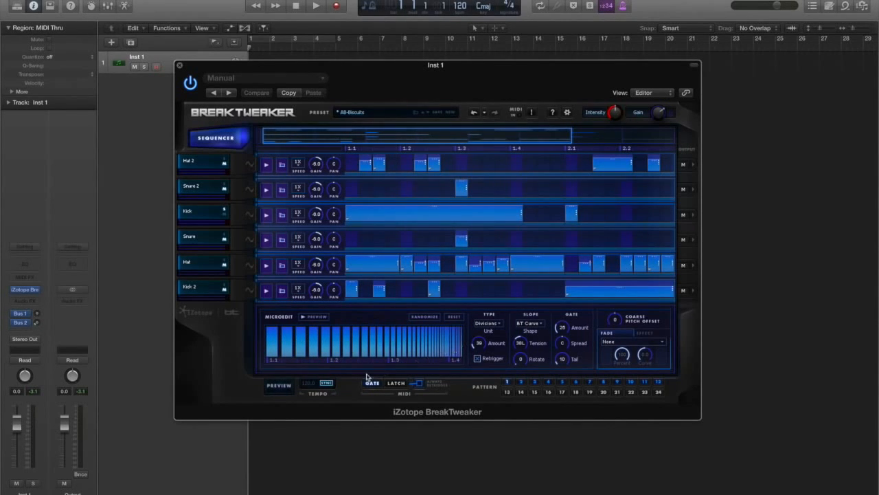
pyautogui.click(277, 384)
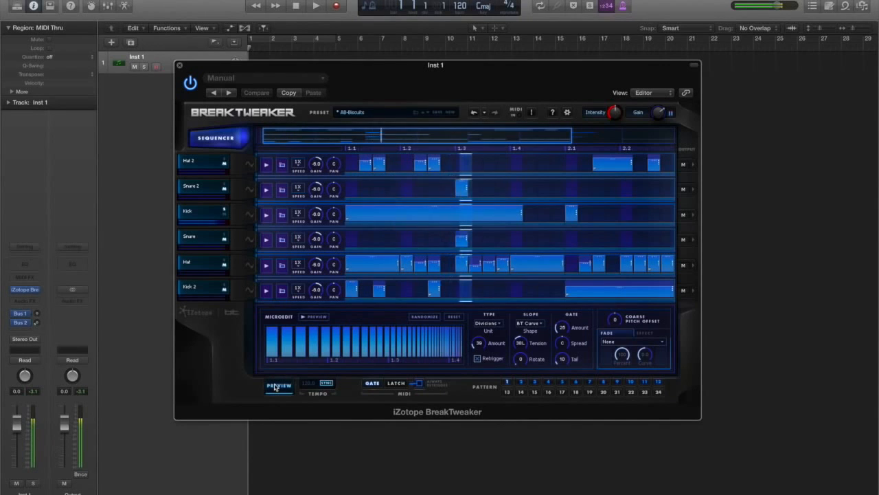
pyautogui.click(276, 385)
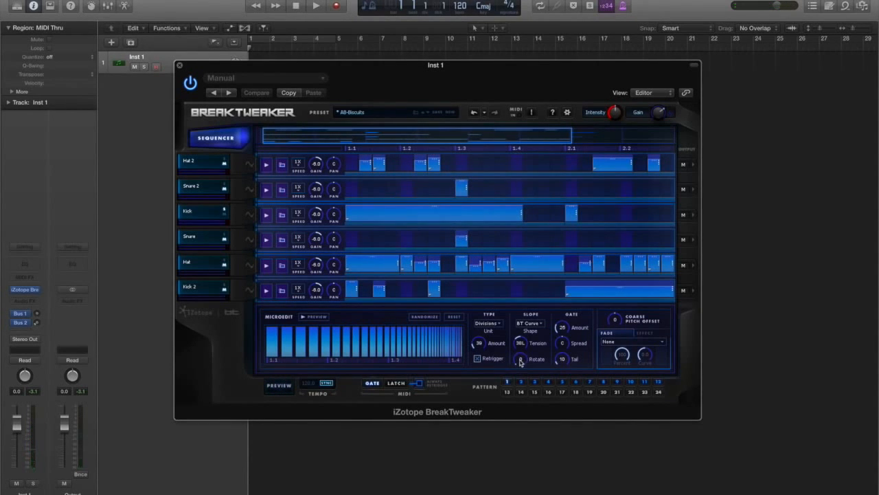
# - Set the microedit slope's Rotate to 4 and its Tension to 70L while previewing the Kick pattern
pyautogui.moveTo(518, 362)
pyautogui.mouseDown()
pyautogui.moveTo(520, 343)
pyautogui.moveTo(519, 367)
pyautogui.mouseUp()
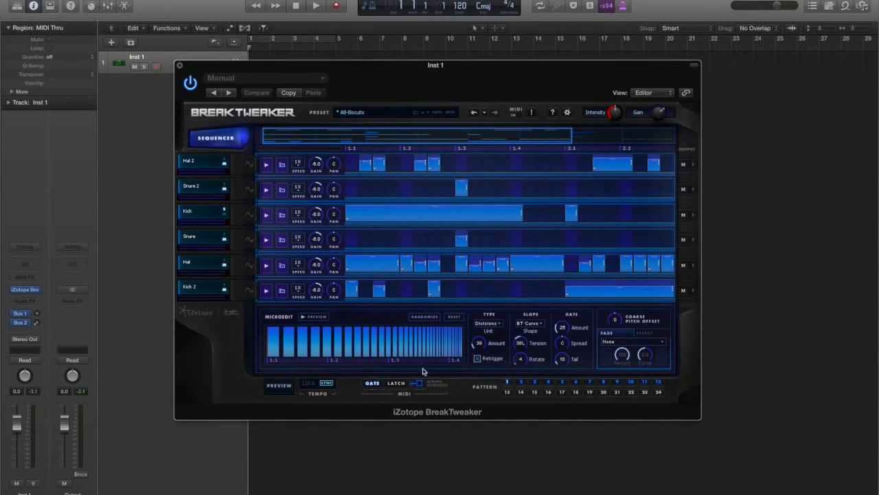
pyautogui.click(282, 385)
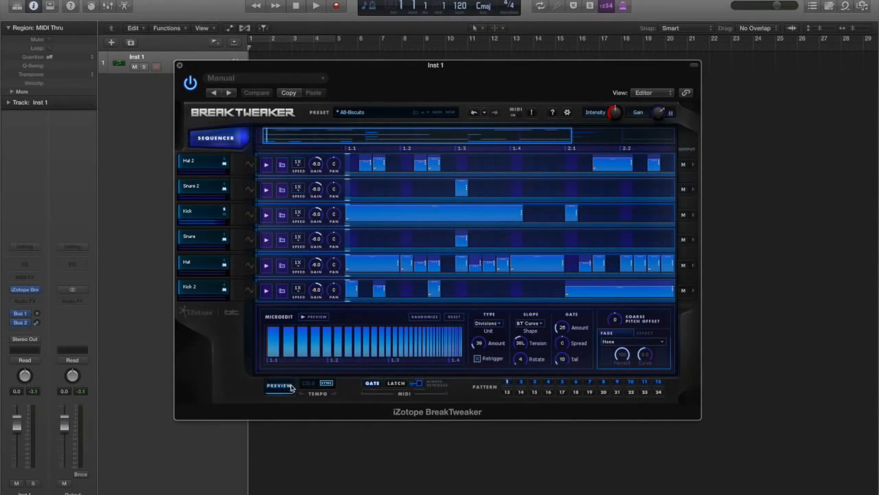
pyautogui.moveTo(518, 345); pyautogui.dragTo(518, 354)
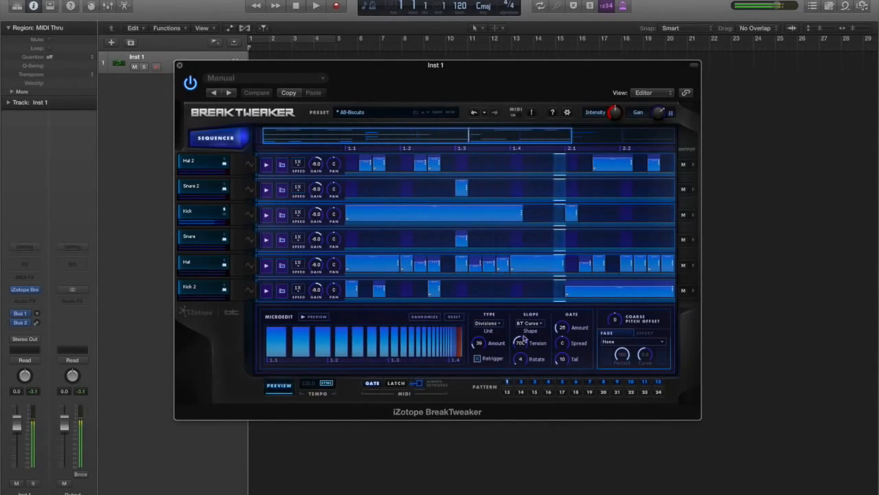
# - Delete the Kick step at 2.1 and extend the long Kick step into beat 2.3
pyautogui.click(570, 214)
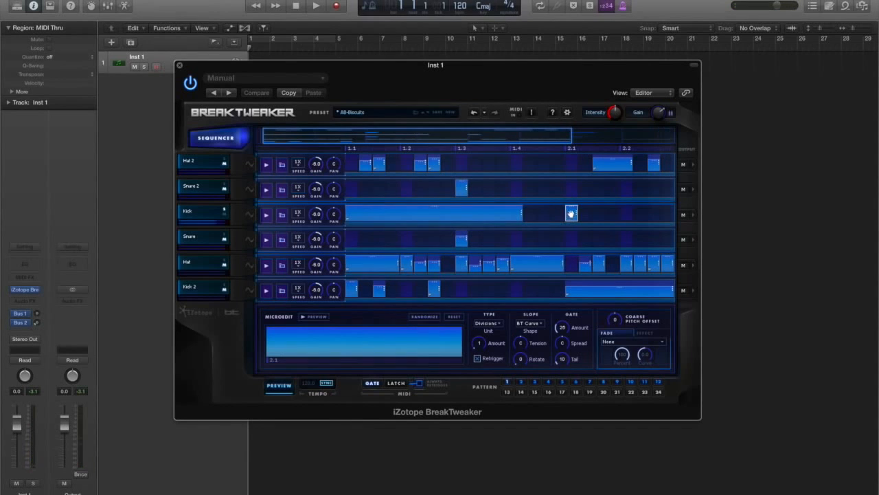
pyautogui.doubleClick(570, 216)
pyautogui.moveTo(524, 215); pyautogui.dragTo(611, 217)
# - Set the long Kick step's microedit Amount to 256 and slope Rotate to 29, and stop the preview
pyautogui.moveTo(480, 346); pyautogui.dragTo(479, 335)
pyautogui.moveTo(521, 358); pyautogui.dragTo(478, 313)
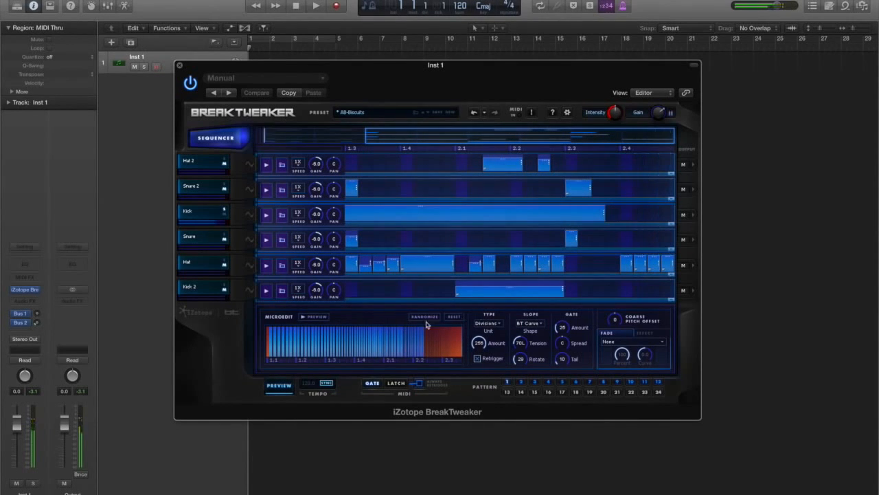
pyautogui.click(279, 385)
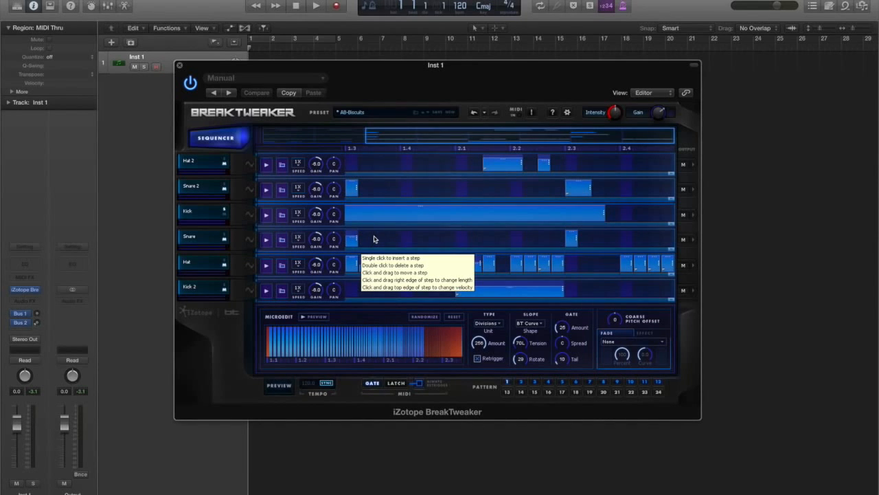
# - Shorten the long Kick step to end just past 2.1 and check the Kick track's speed options, keeping 1X
pyautogui.moveTo(606, 212); pyautogui.dragTo(468, 213)
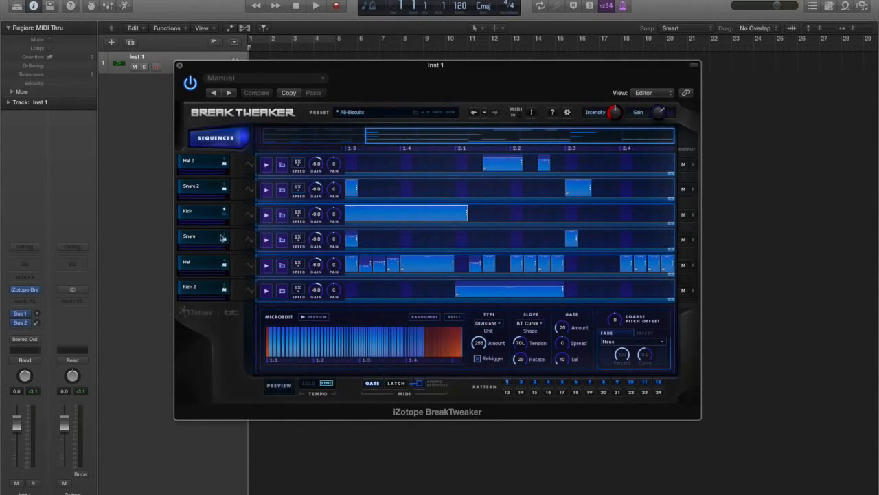
pyautogui.click(298, 215)
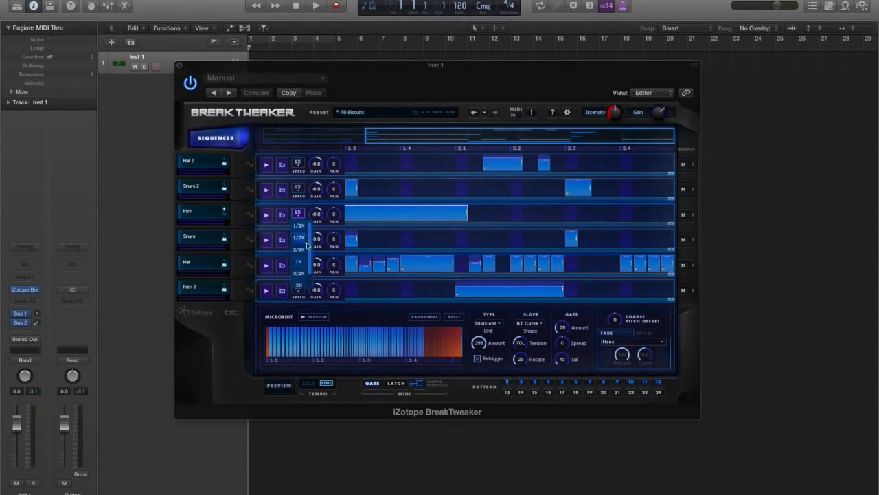
pyautogui.moveTo(309, 248); pyautogui.dragTo(309, 257)
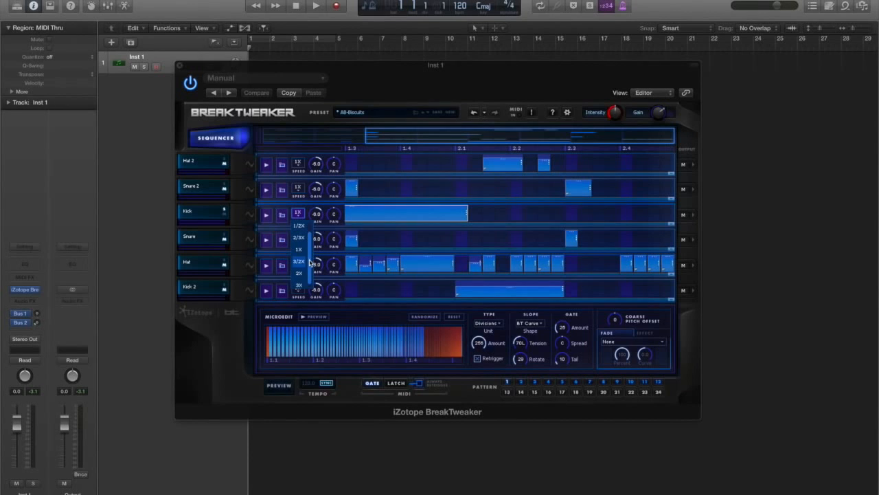
pyautogui.click(301, 216)
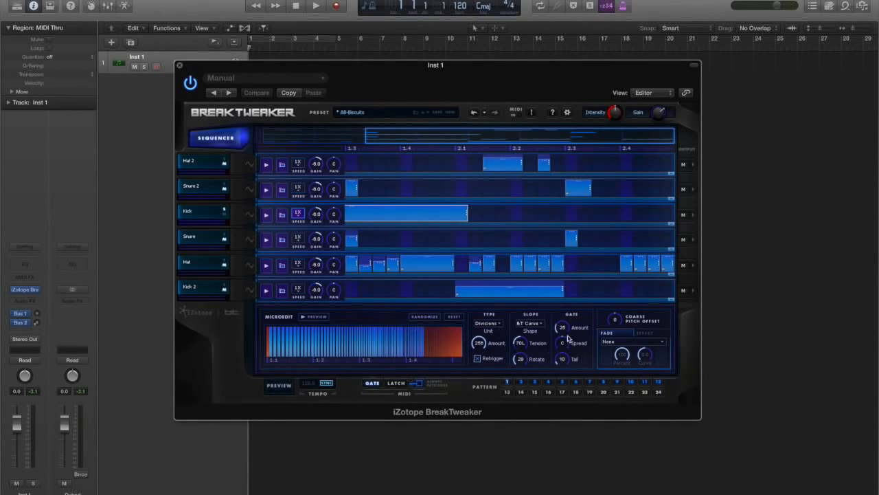
# - Set the Kick step's gate Amount to 22 and check the Fade options, keeping None
pyautogui.moveTo(562, 328)
pyautogui.mouseDown()
pyautogui.moveTo(563, 315)
pyautogui.moveTo(560, 337)
pyautogui.mouseUp()
pyautogui.click(623, 342)
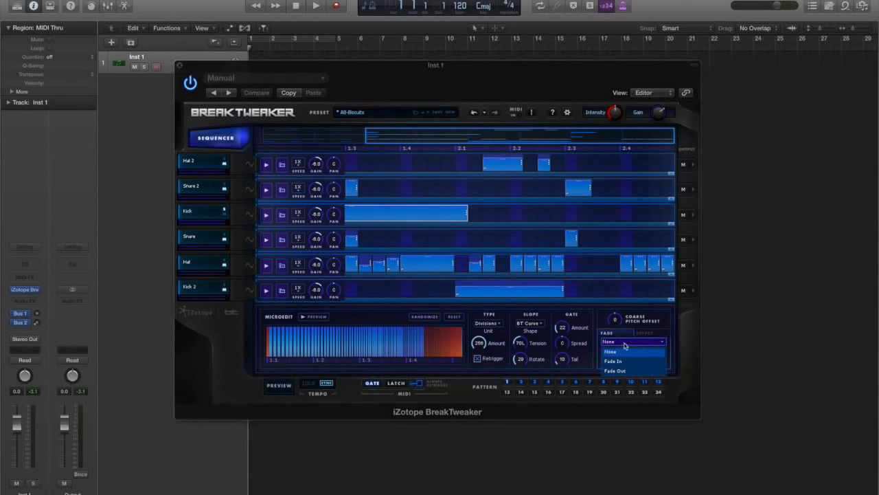
pyautogui.click(607, 352)
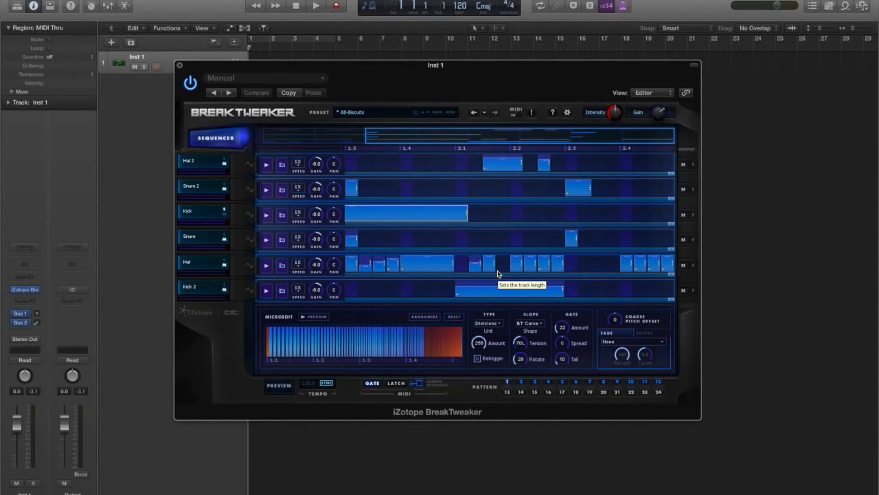
# - Load the AB-Gritty preset from the Dubstep category and preview its pattern
pyautogui.click(382, 113)
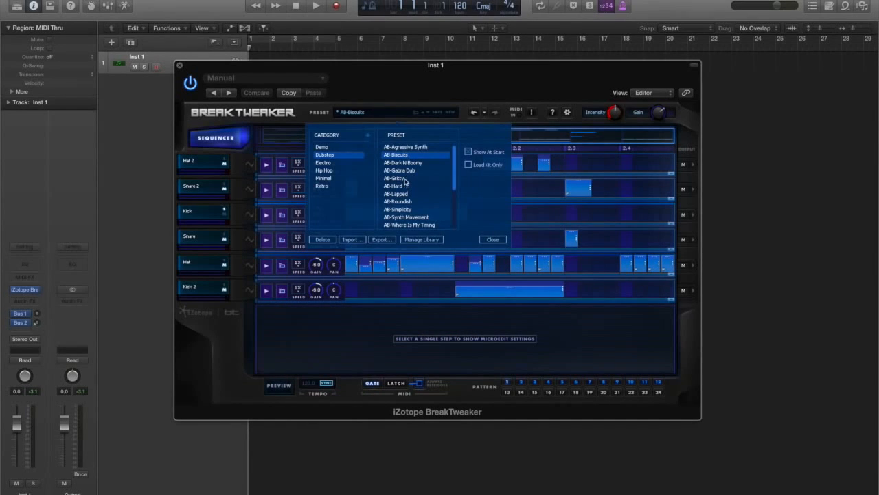
pyautogui.doubleClick(397, 178)
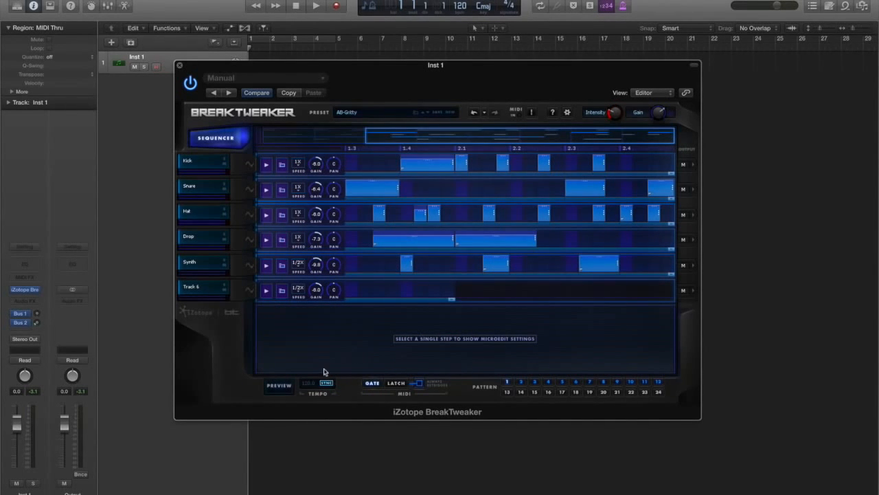
pyautogui.click(282, 389)
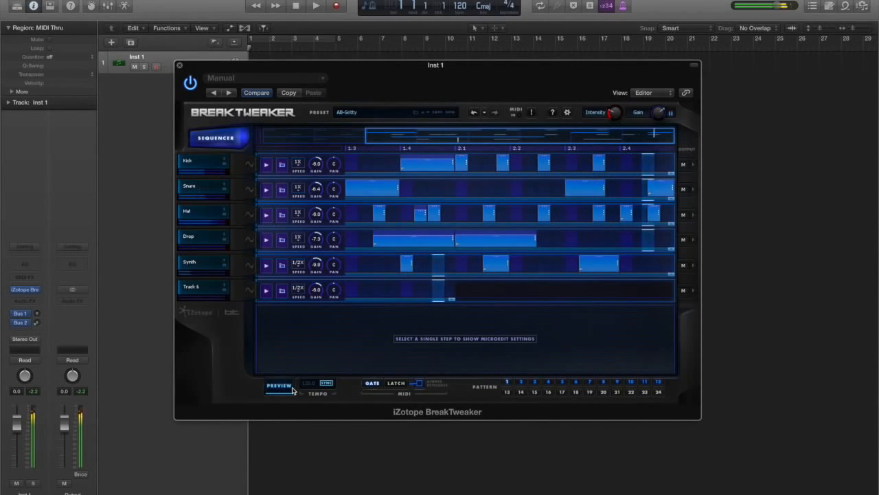
pyautogui.click(293, 388)
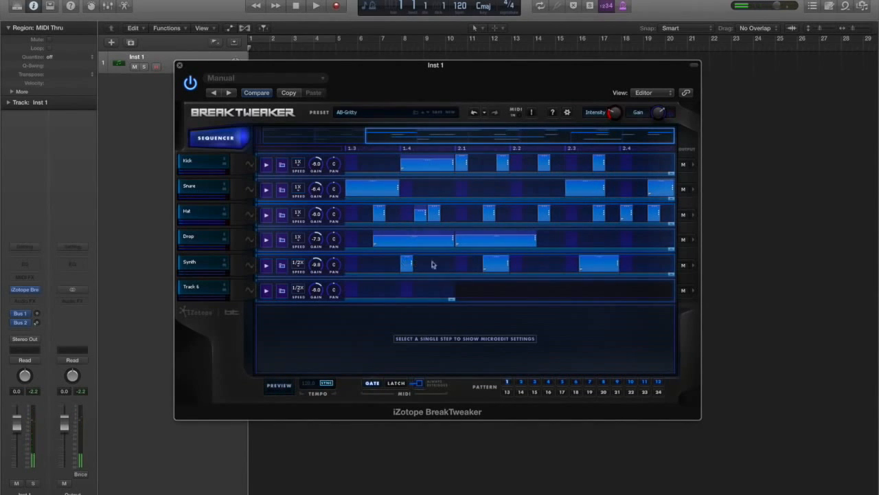
# - Open the Synth track's generator settings and change the first generator's type to Sample
pyautogui.click(500, 260)
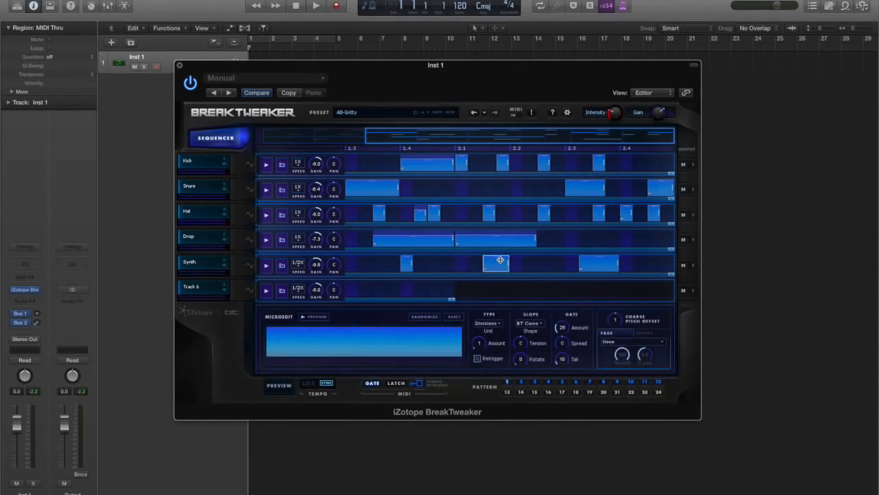
pyautogui.click(250, 265)
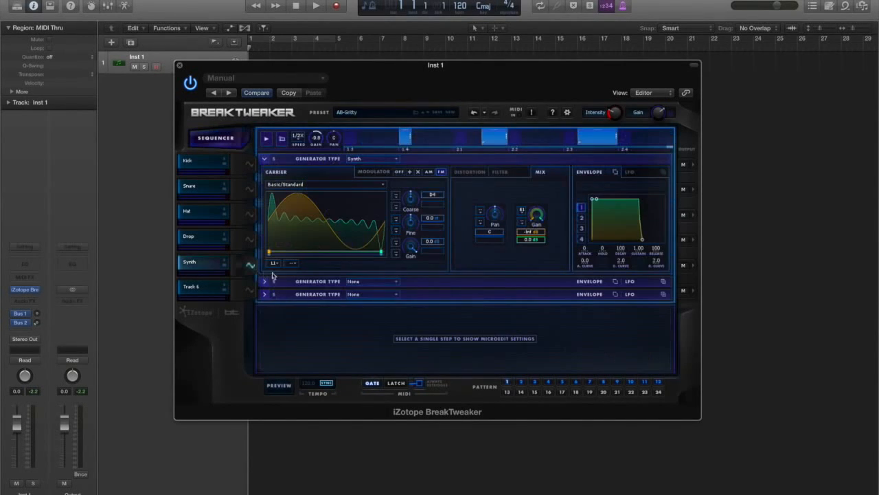
pyautogui.click(358, 160)
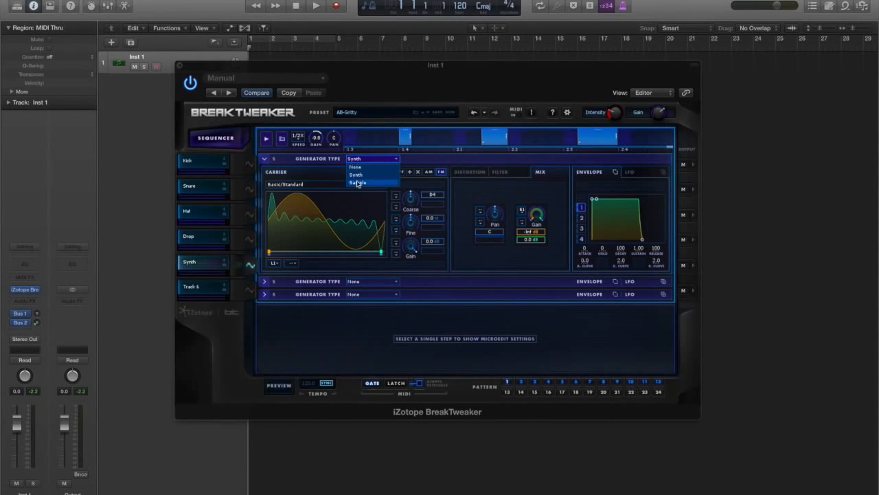
pyautogui.click(358, 183)
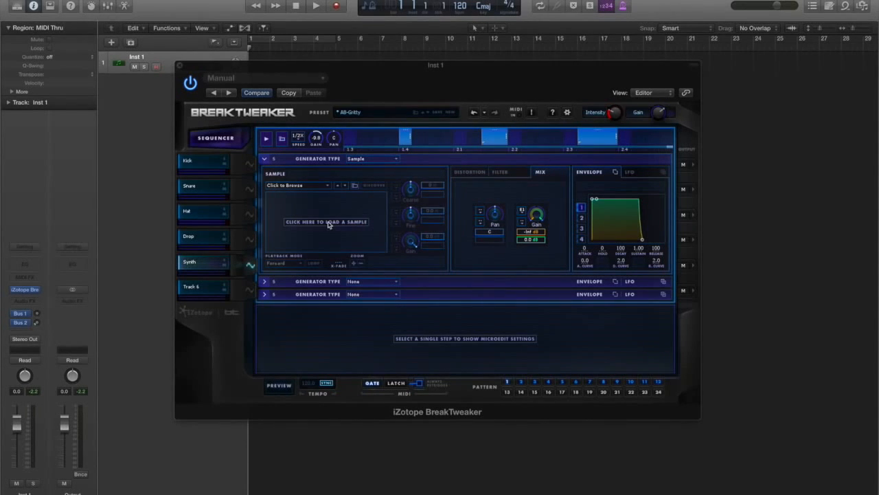
# - Look at the built-in sample folders and the file browser for loading a custom sample, without loading anything
pyautogui.click(329, 222)
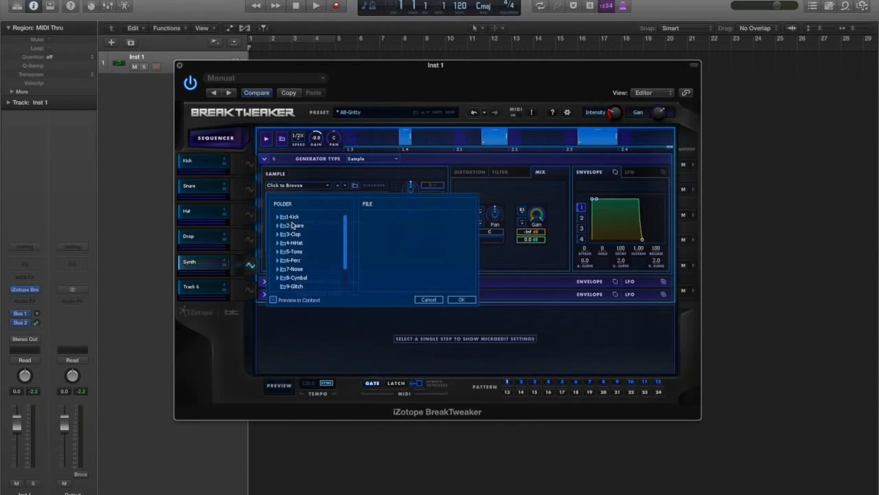
pyautogui.click(429, 300)
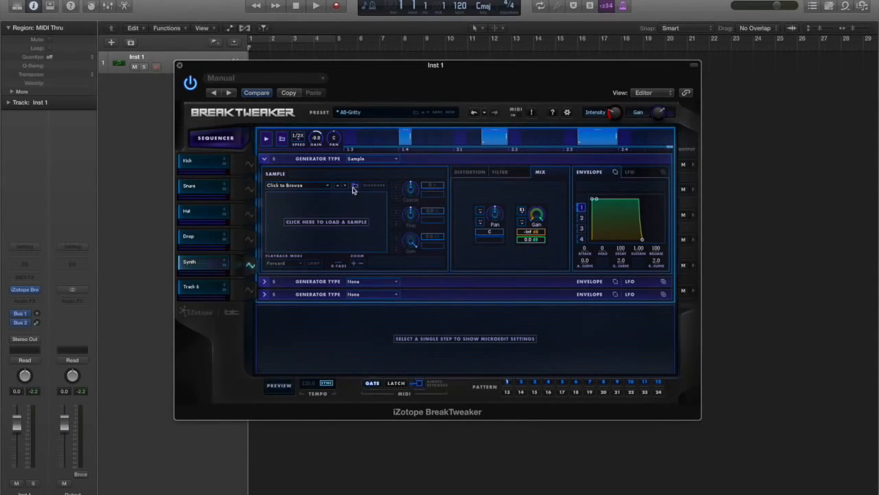
pyautogui.click(372, 233)
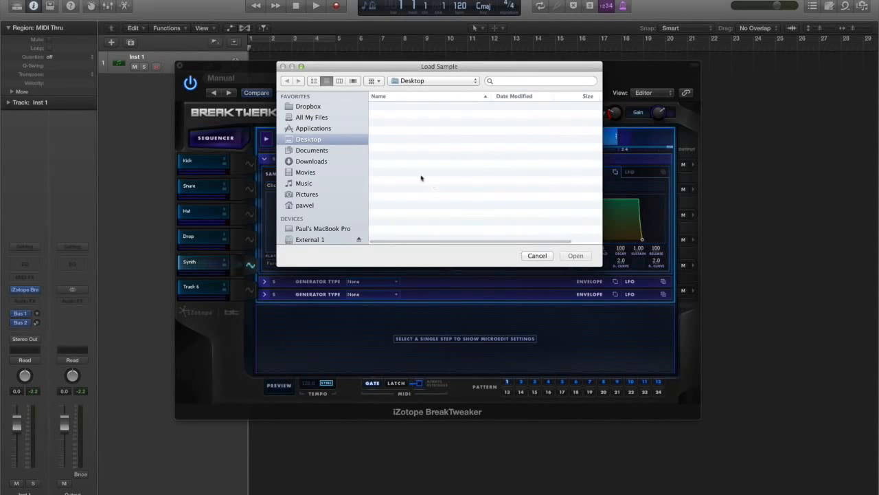
pyautogui.click(538, 255)
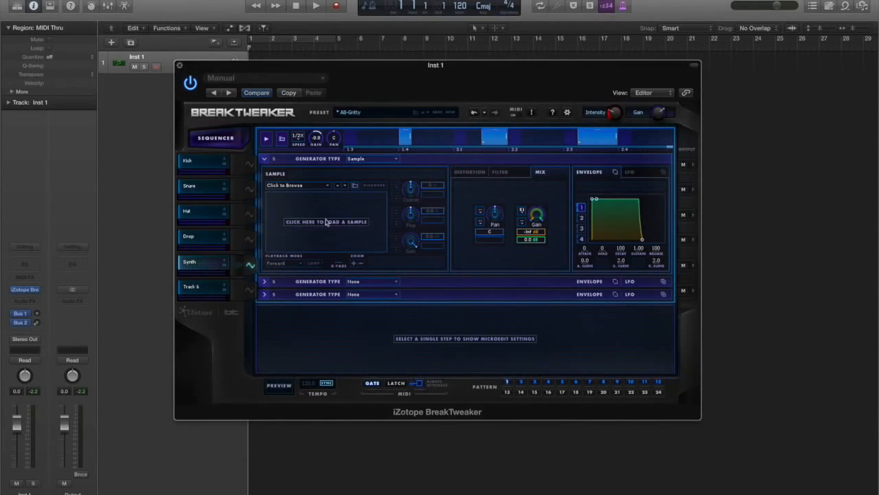
# - Switch the Synth track's generator type back to Synth and choose the Citadel wavetable from the Complex category for the carrier
pyautogui.click(373, 159)
pyautogui.click(371, 176)
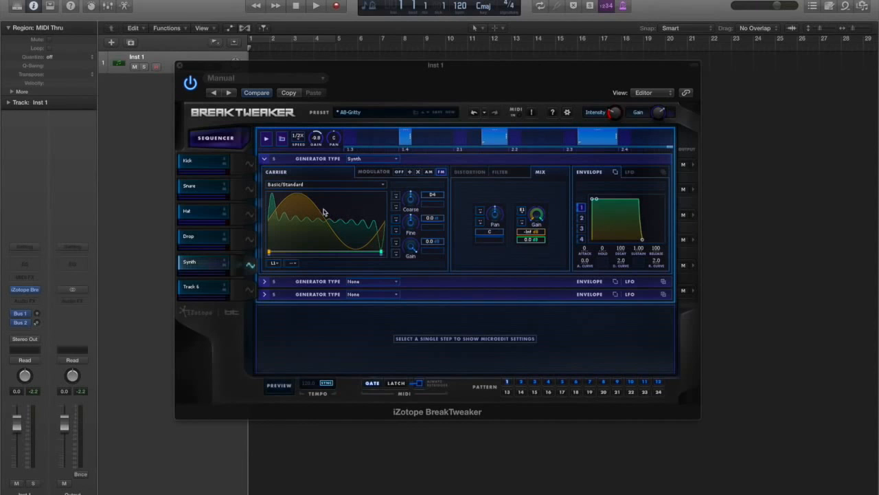
pyautogui.click(364, 187)
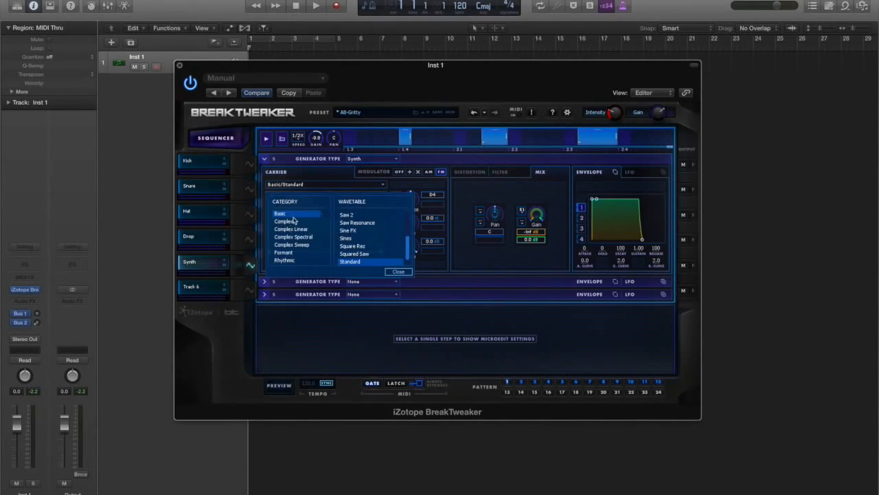
pyautogui.click(297, 252)
pyautogui.click(298, 223)
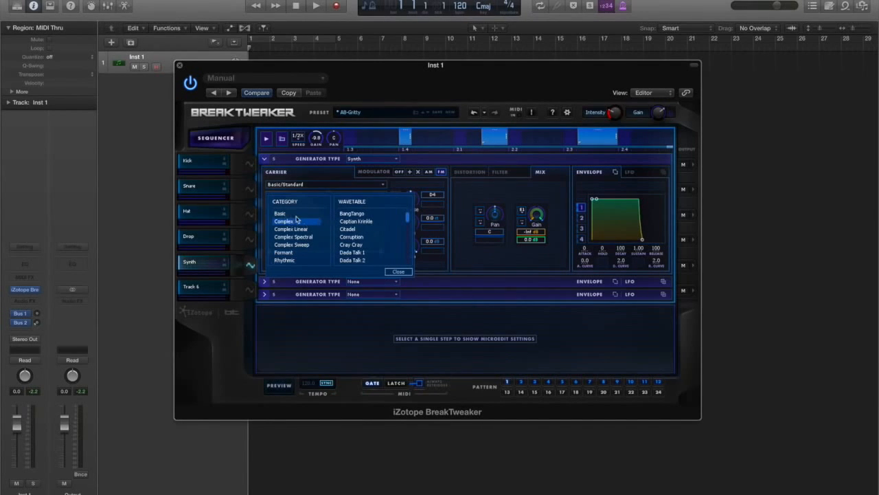
pyautogui.click(355, 229)
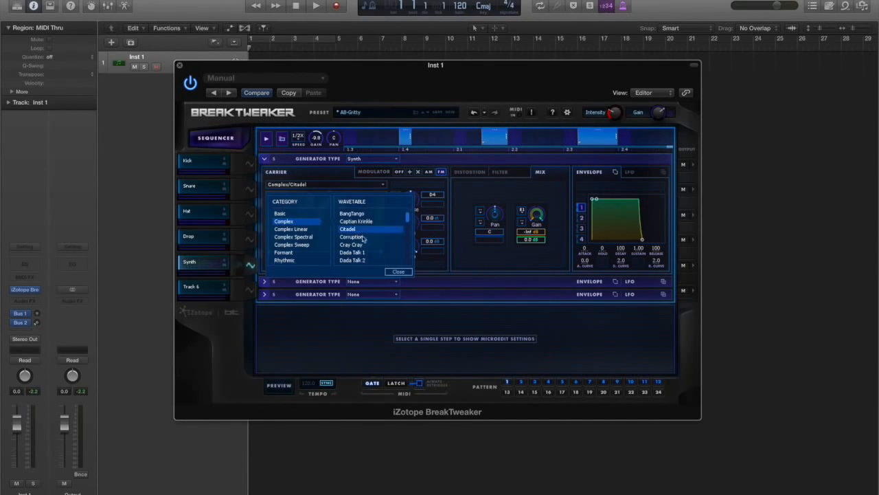
pyautogui.click(398, 271)
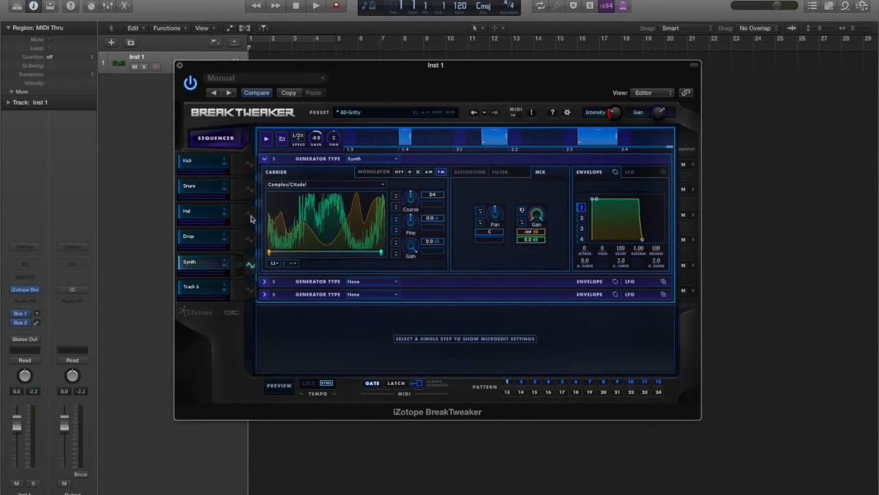
# - In the sequencer, delete the Synth step at 1.2, extend the one at 1.1 to just before 1.4 and preview the Synth pattern
pyautogui.click(251, 265)
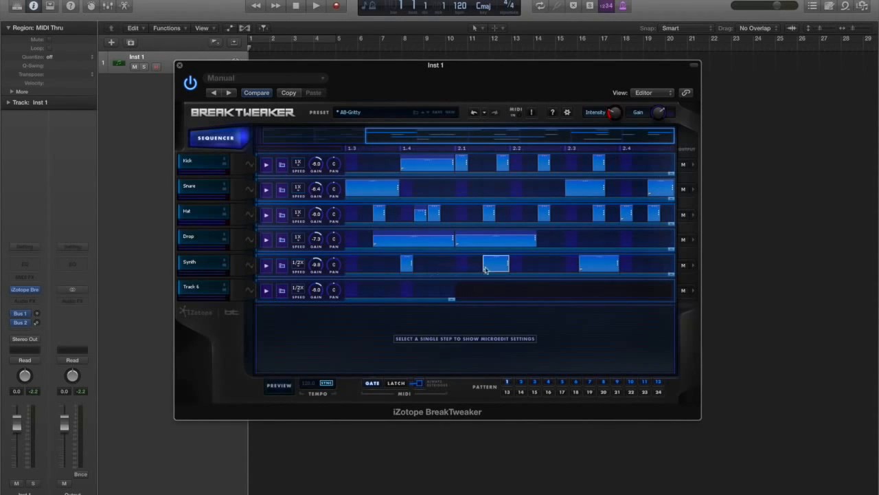
pyautogui.click(406, 261)
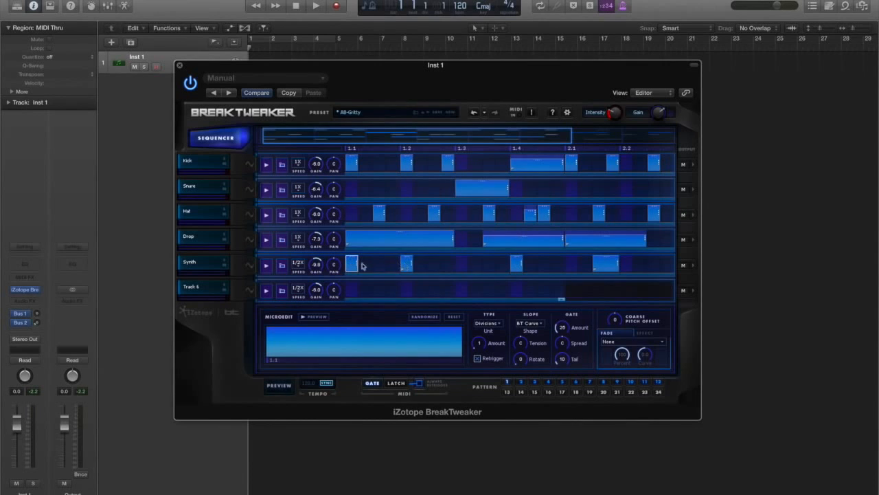
pyautogui.doubleClick(402, 262)
pyautogui.moveTo(357, 262); pyautogui.dragTo(494, 264)
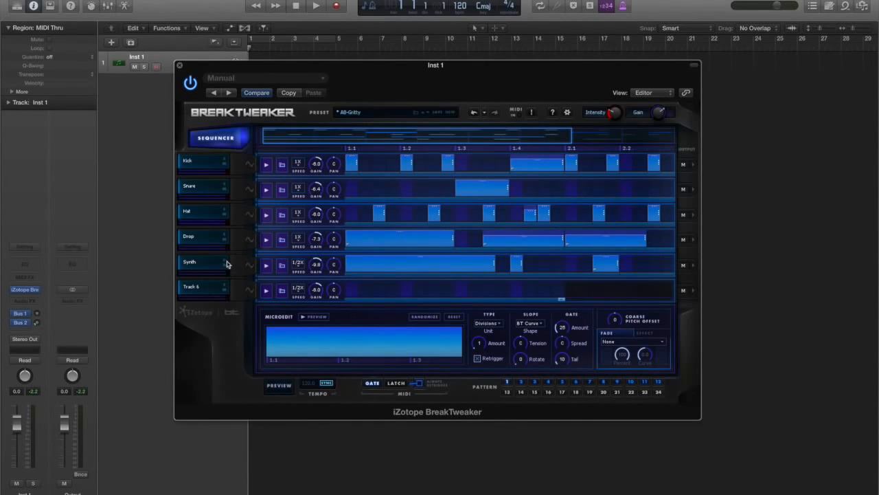
pyautogui.click(264, 267)
# - Adjust the plug-in's overall Intensity compression slightly
pyautogui.moveTo(623, 113)
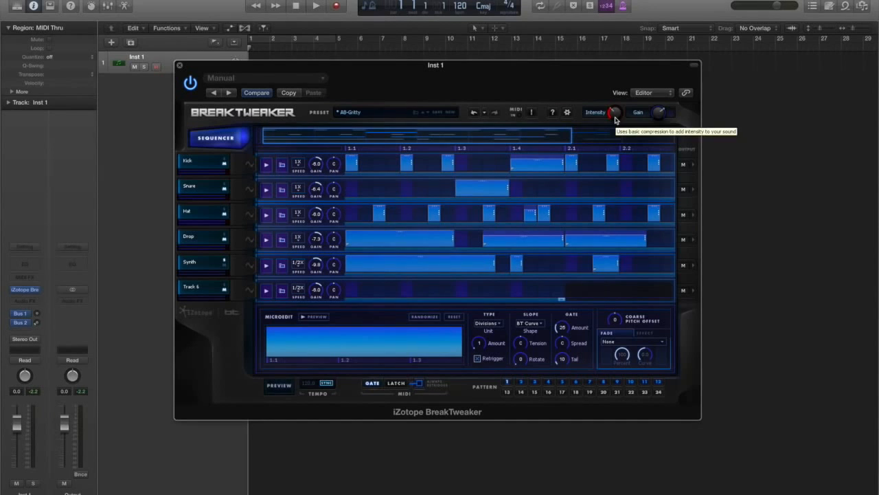
pyautogui.moveTo(615, 119); pyautogui.dragTo(616, 123)
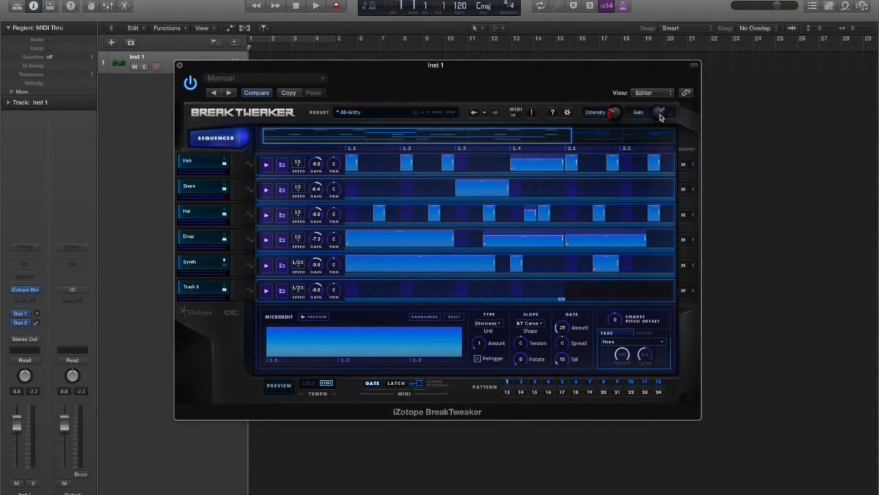
# - Route Kick to output 1 and Snare to output 2, and set the Snare's gain to -15.6 and pan to 30R
pyautogui.click(692, 165)
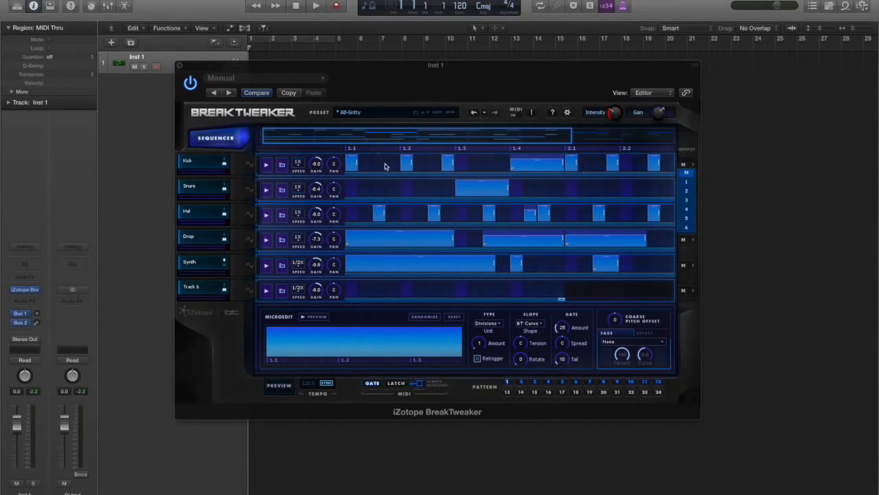
pyautogui.click(689, 181)
pyautogui.click(692, 189)
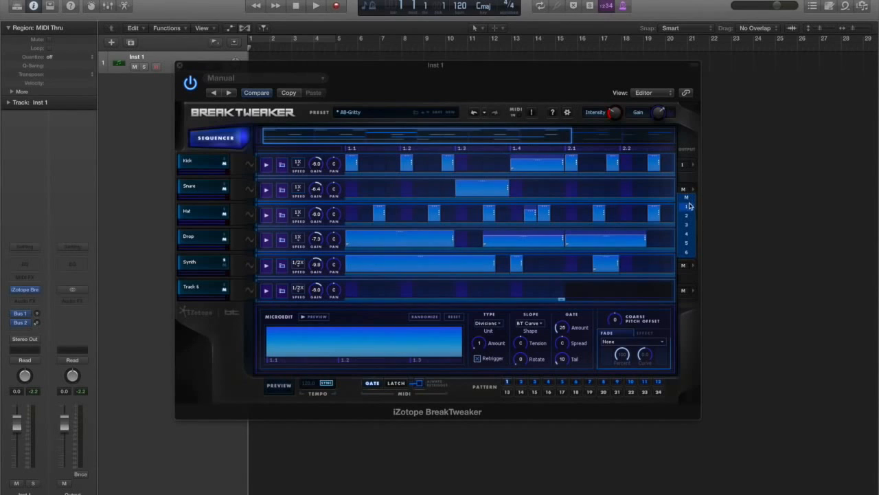
pyautogui.click(688, 215)
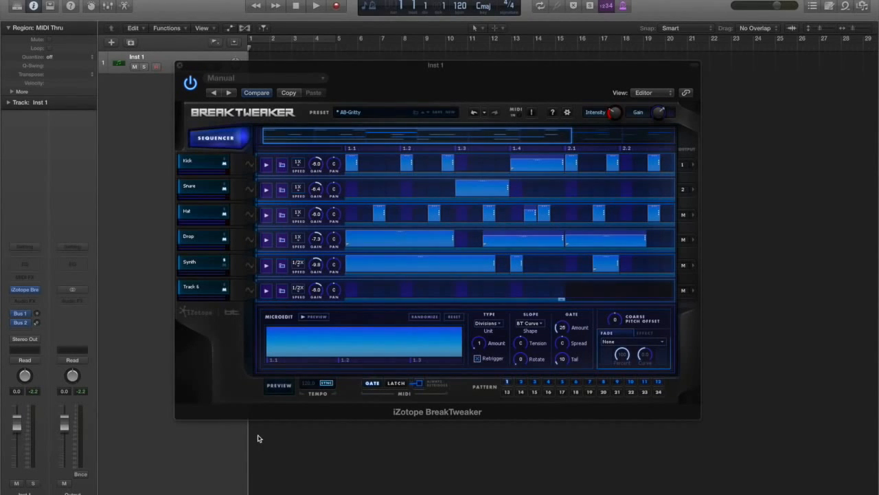
pyautogui.moveTo(311, 193); pyautogui.dragTo(339, 199)
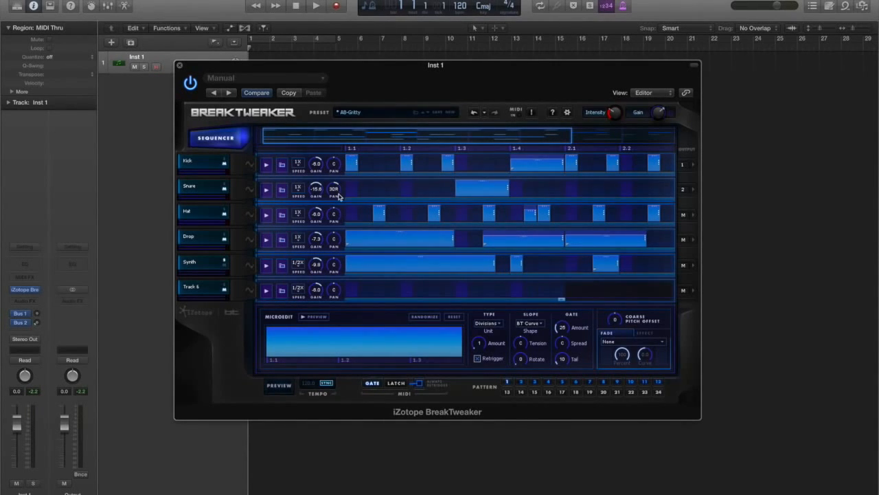
# - Look through patterns 2 to 6 in the sequencer and return to pattern 1
pyautogui.click(521, 381)
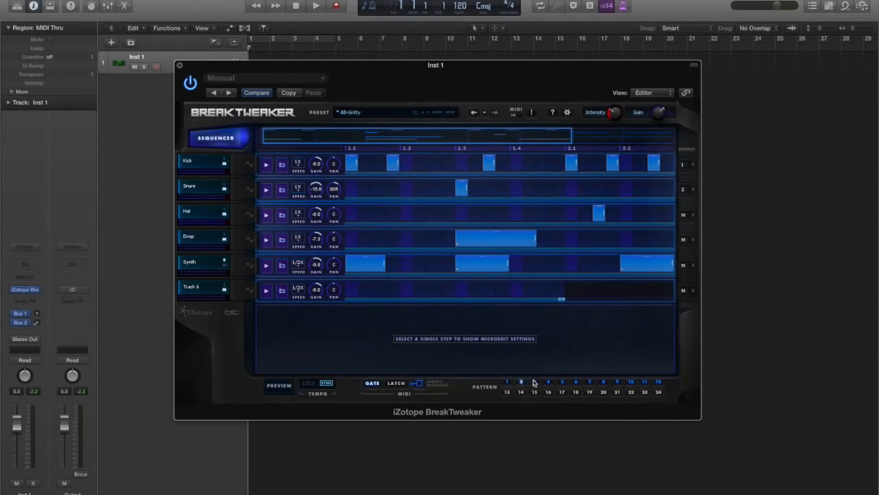
pyautogui.click(534, 382)
pyautogui.click(548, 382)
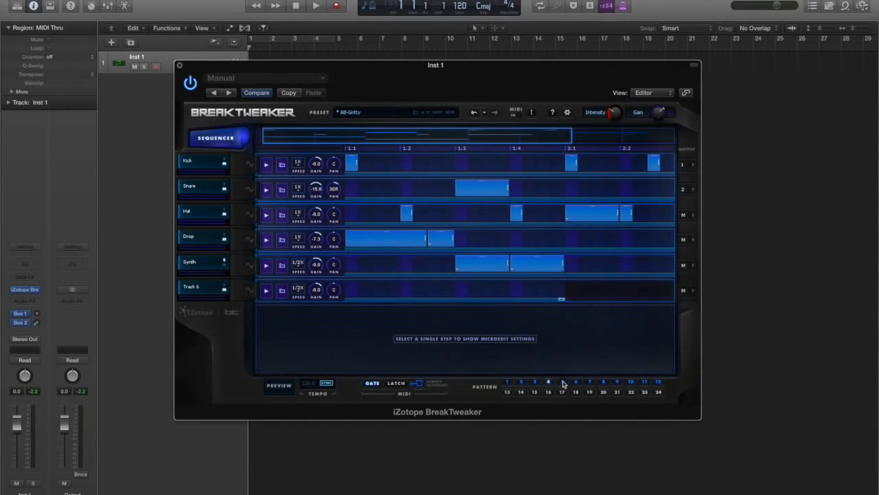
pyautogui.click(562, 382)
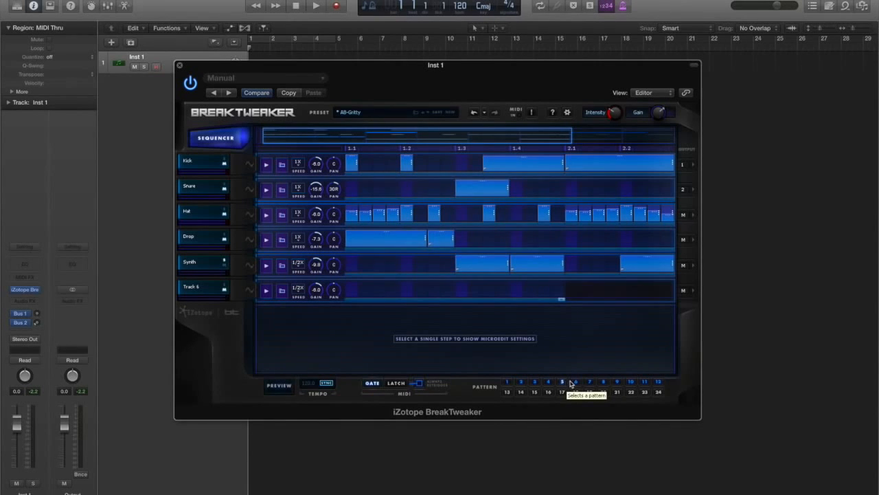
pyautogui.click(576, 382)
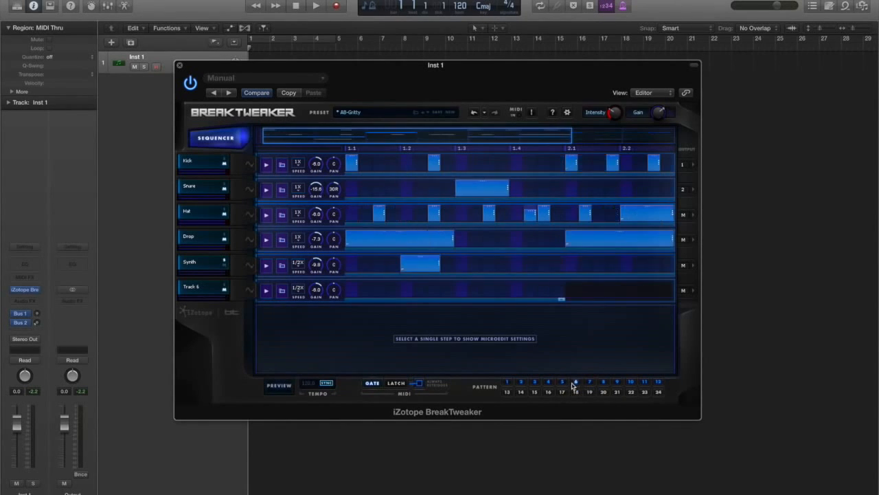
pyautogui.click(507, 382)
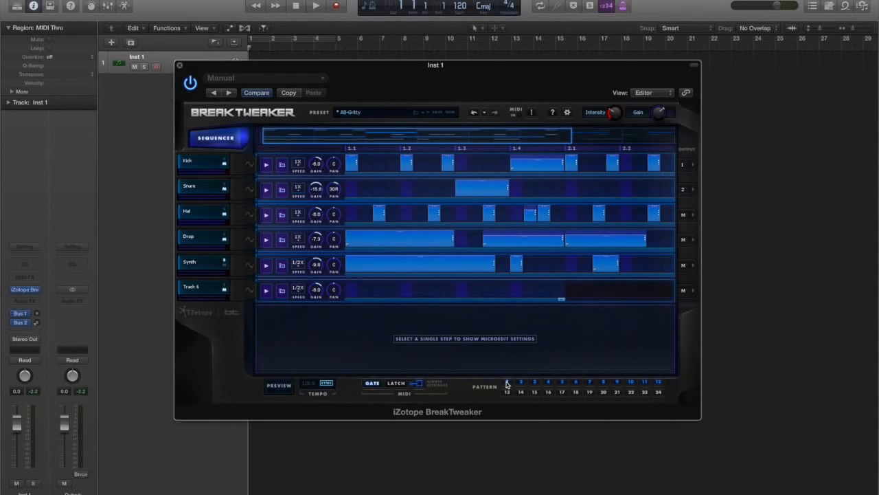